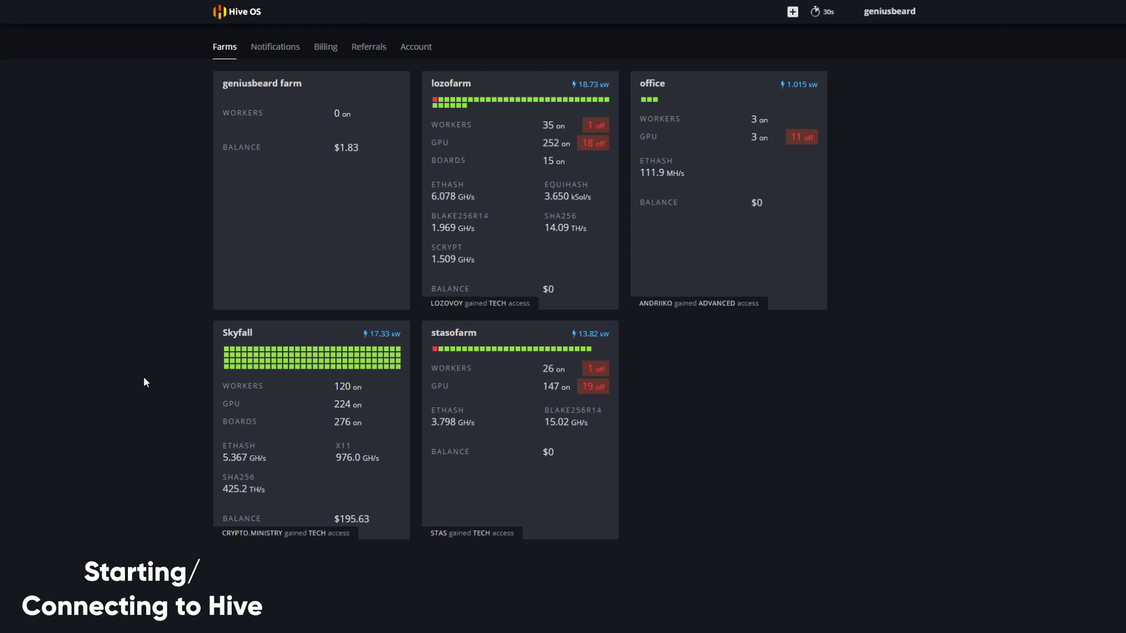
Step: Open the Workers page of the farm card showing 0 workers
click(313, 245)
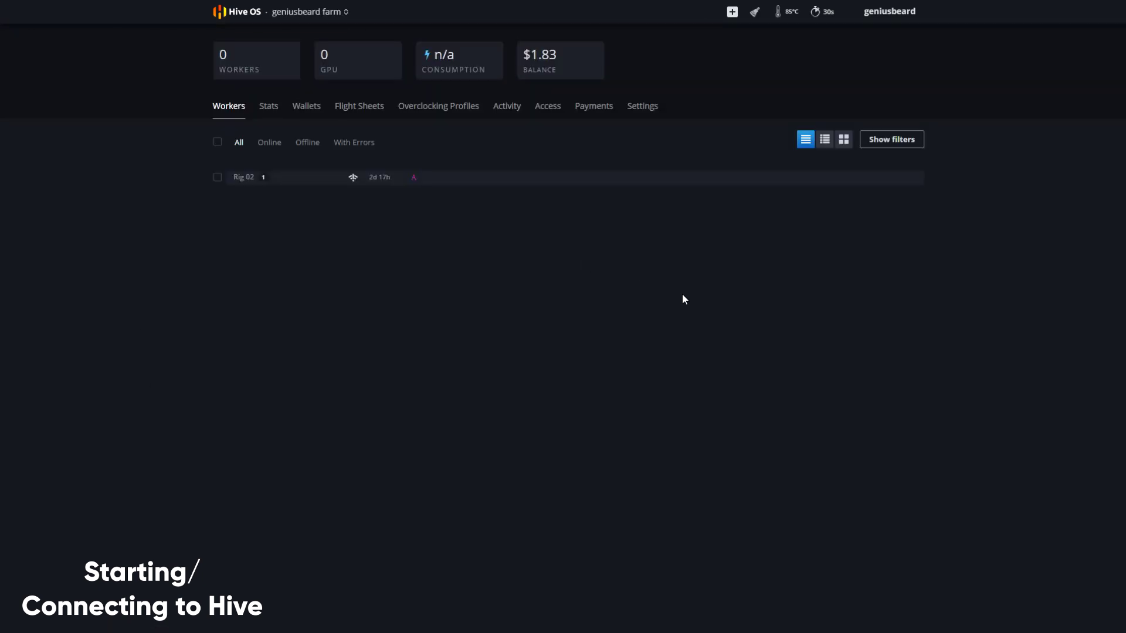
Step: Add GPU worker 'test worker' tagged #mineyour.biz, described 'the best mining OS!', with a regenerated password
click(732, 11)
click(702, 36)
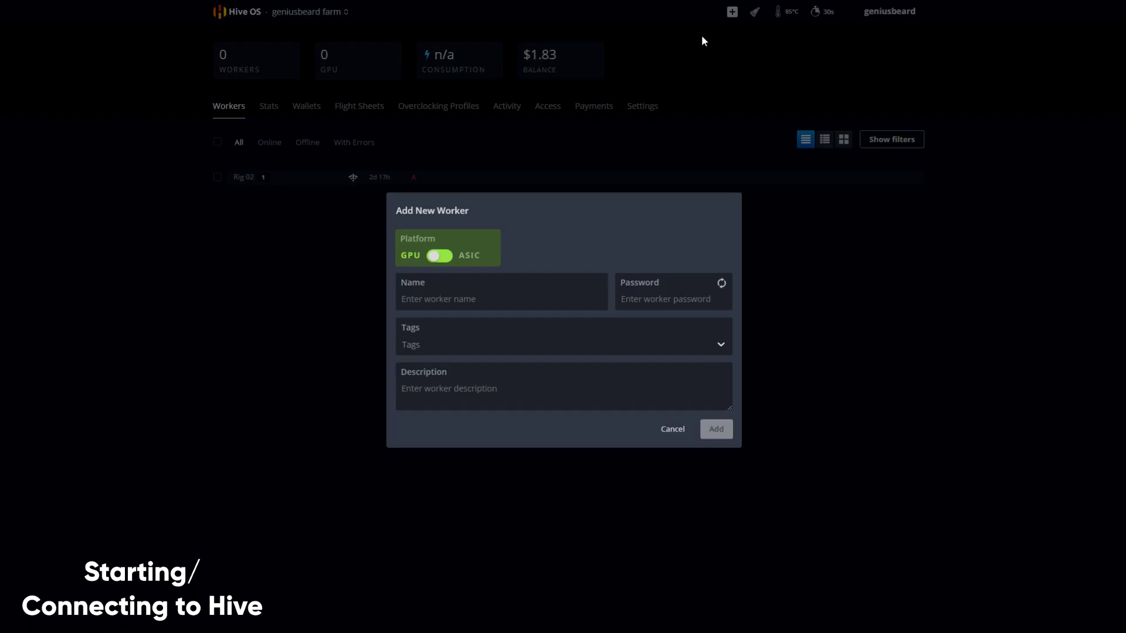
click(452, 346)
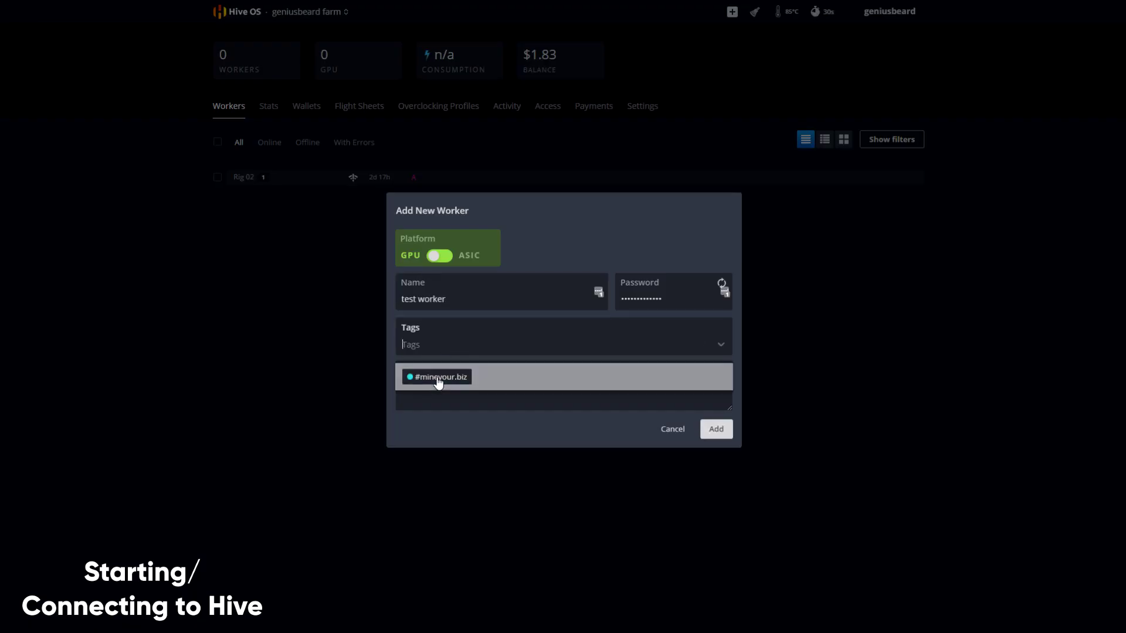
click(439, 381)
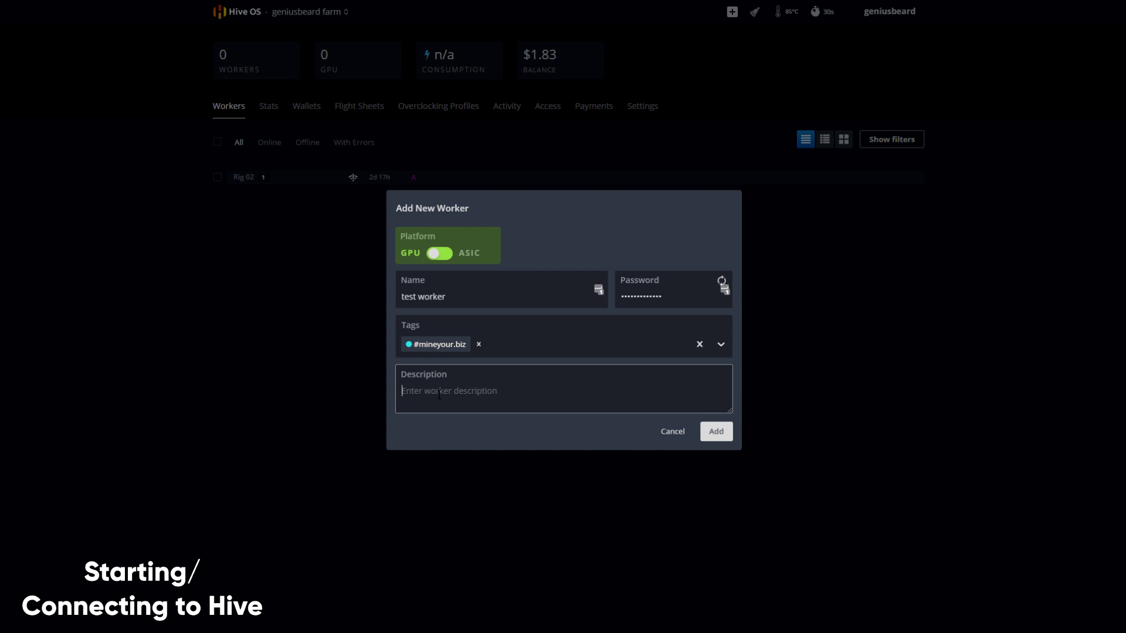
text(the best mining OS!)
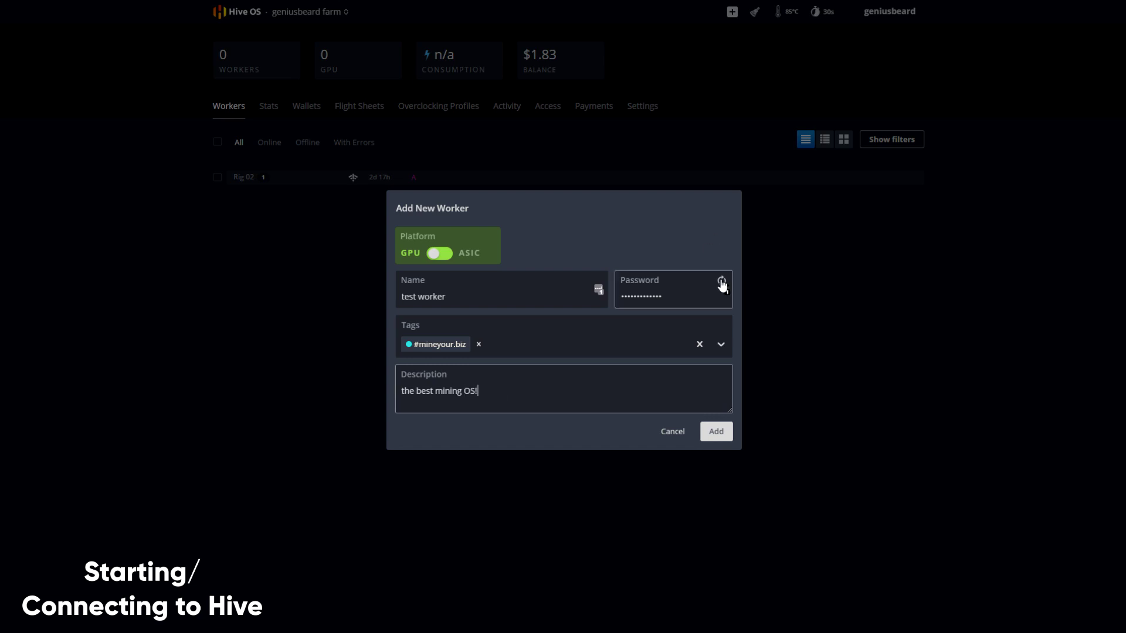
click(721, 281)
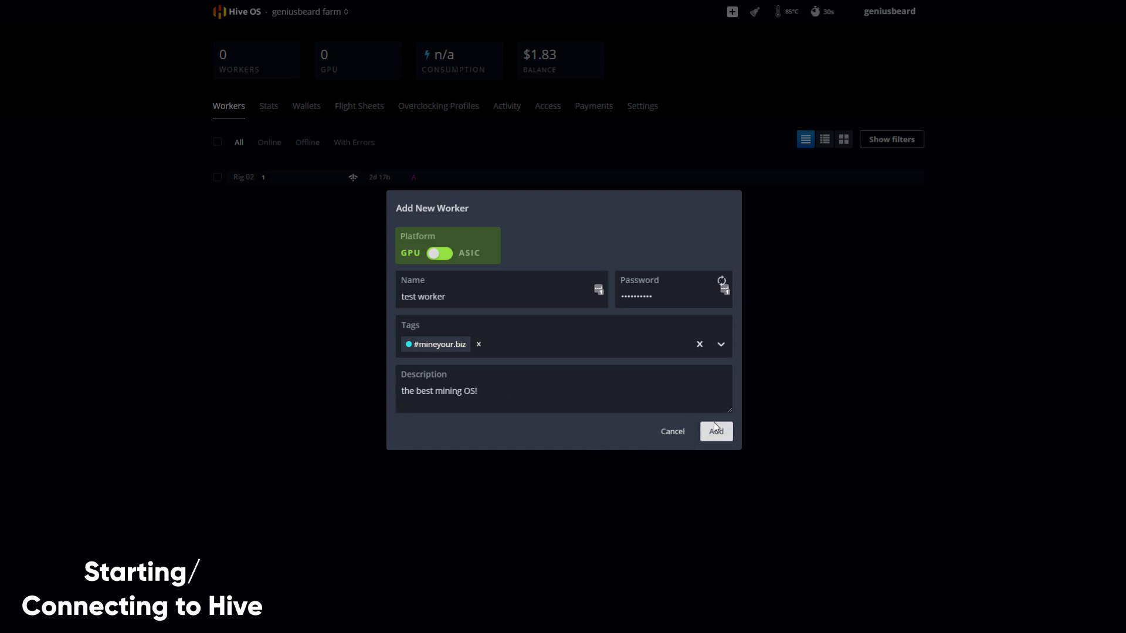
click(716, 433)
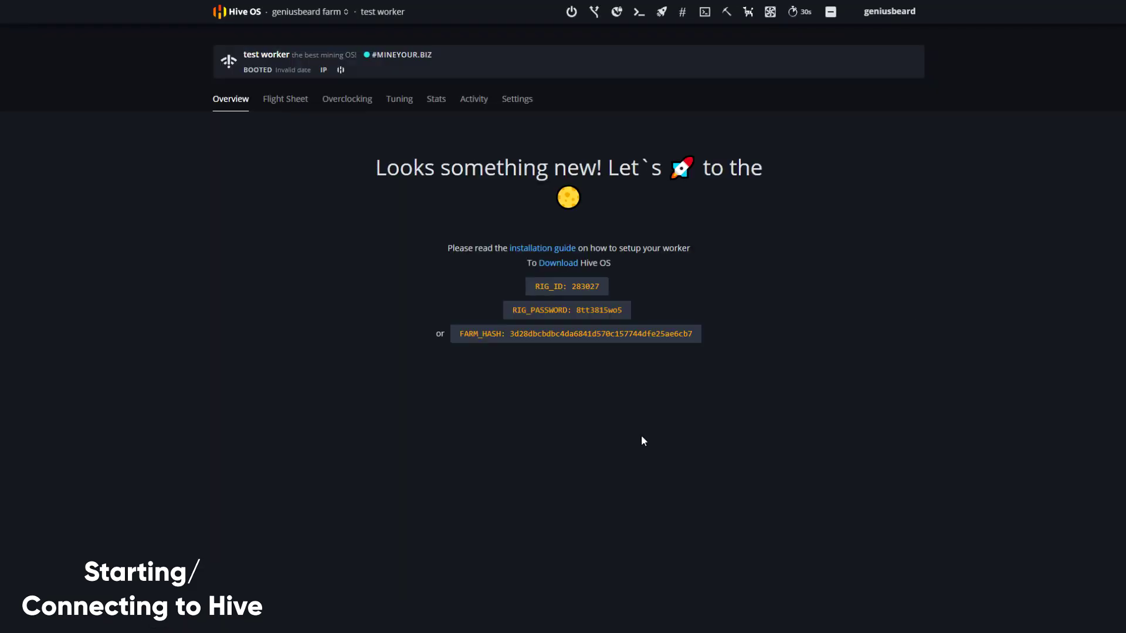
Step: Highlight the new worker's setup details, then follow the Hive OS Download link
drag(386, 232, 758, 399)
click(759, 394)
click(557, 265)
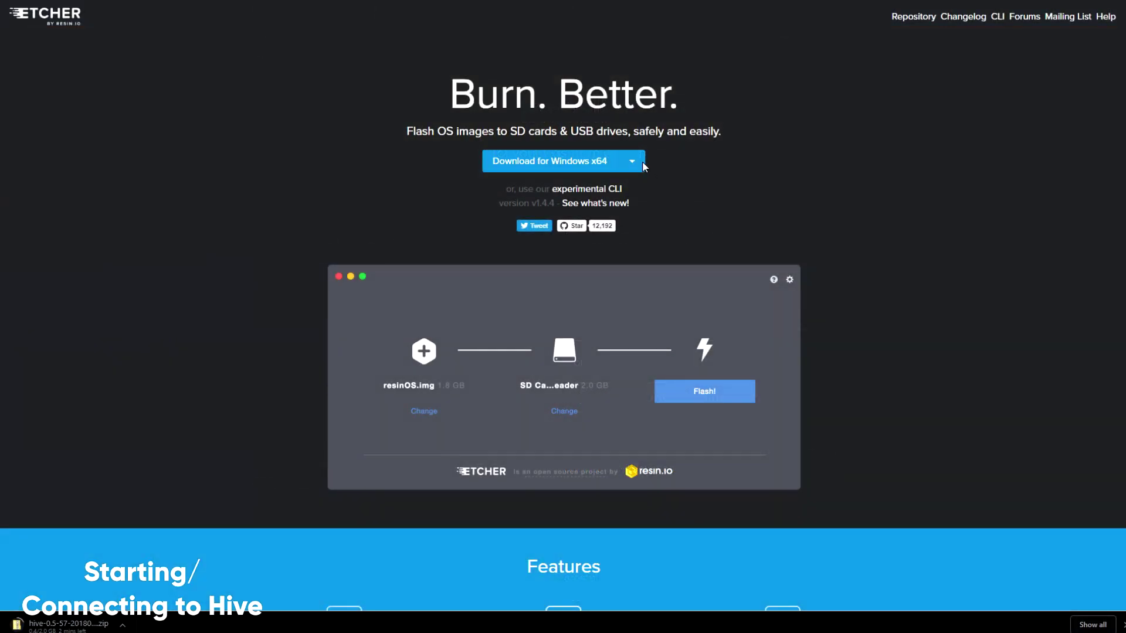
Step: Get the portable Etcher build and the Hive OS zip into the Hive Download folder
click(638, 161)
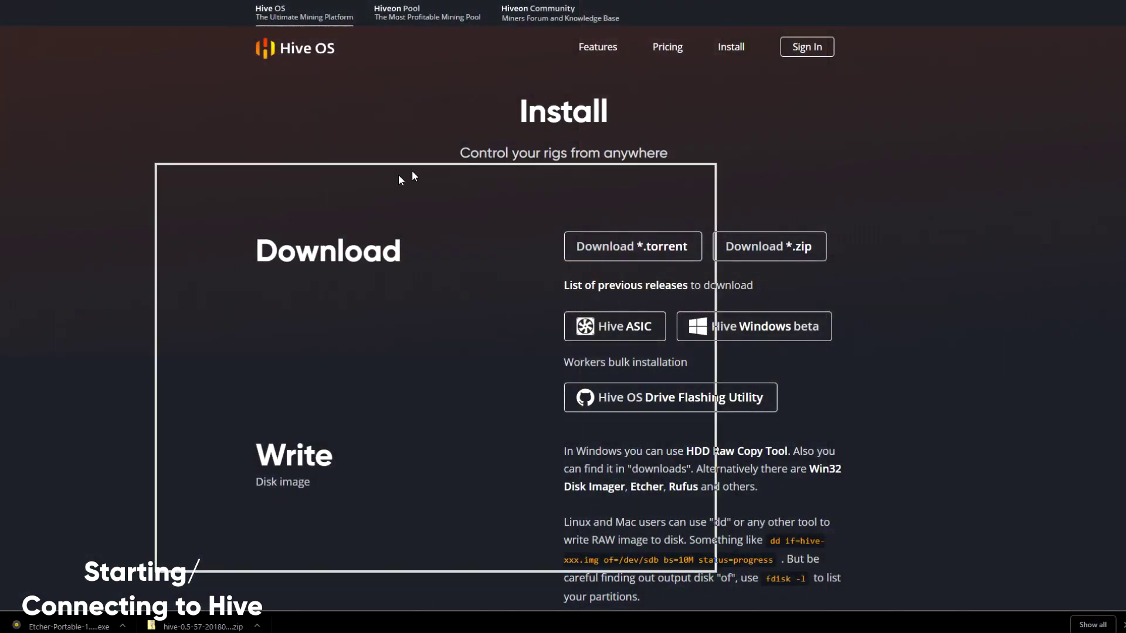
drag(411, 170, 536, 125)
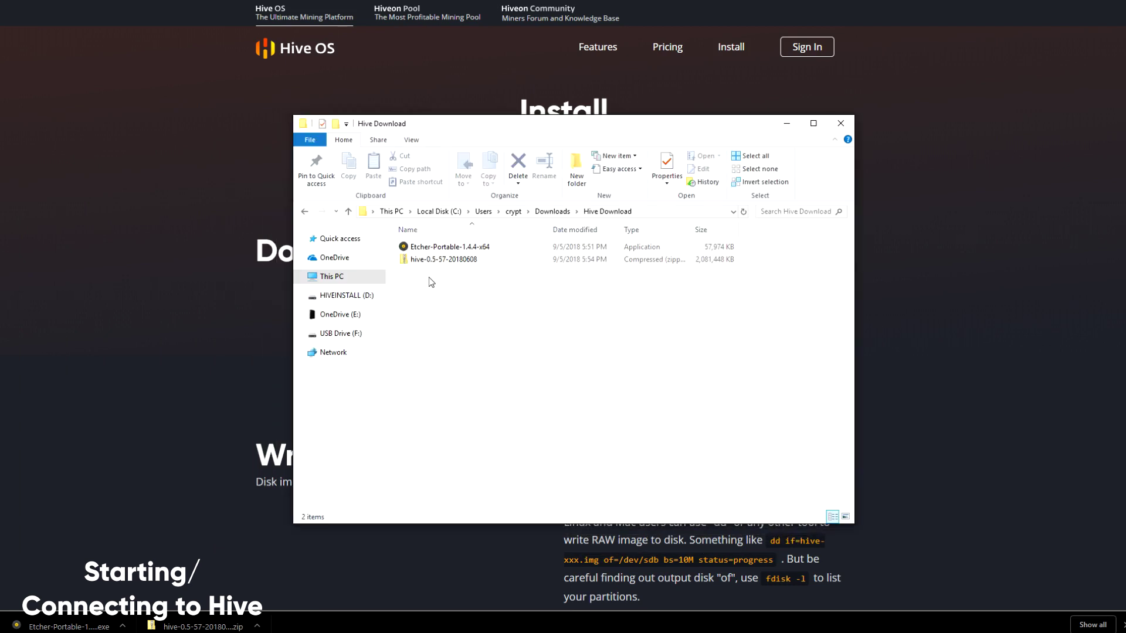
double_click(422, 247)
click(660, 305)
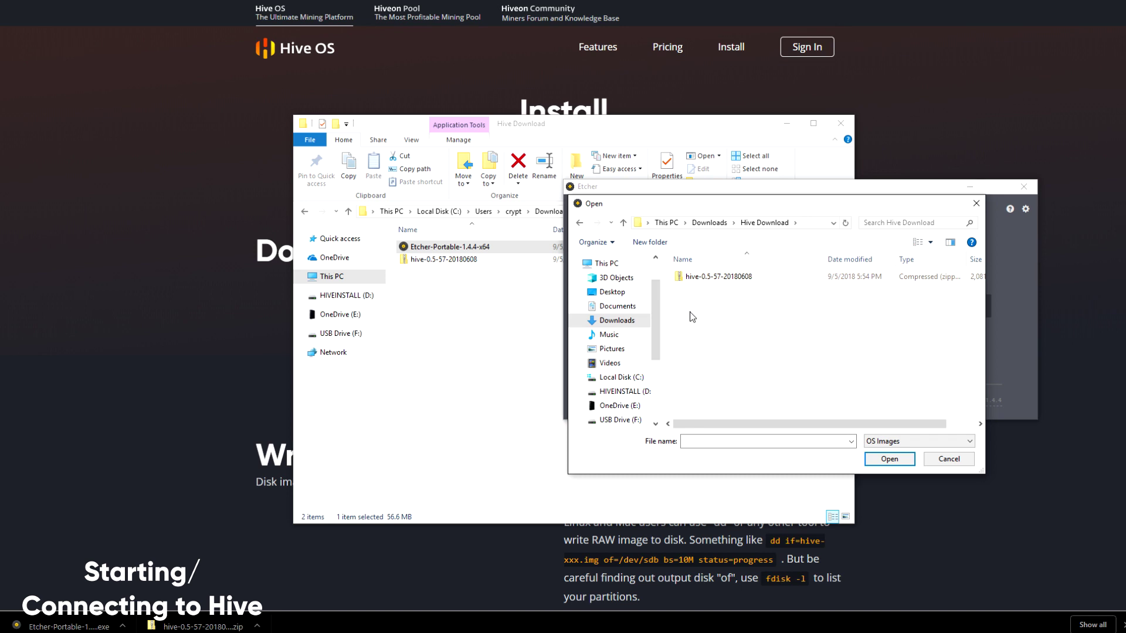
click(829, 276)
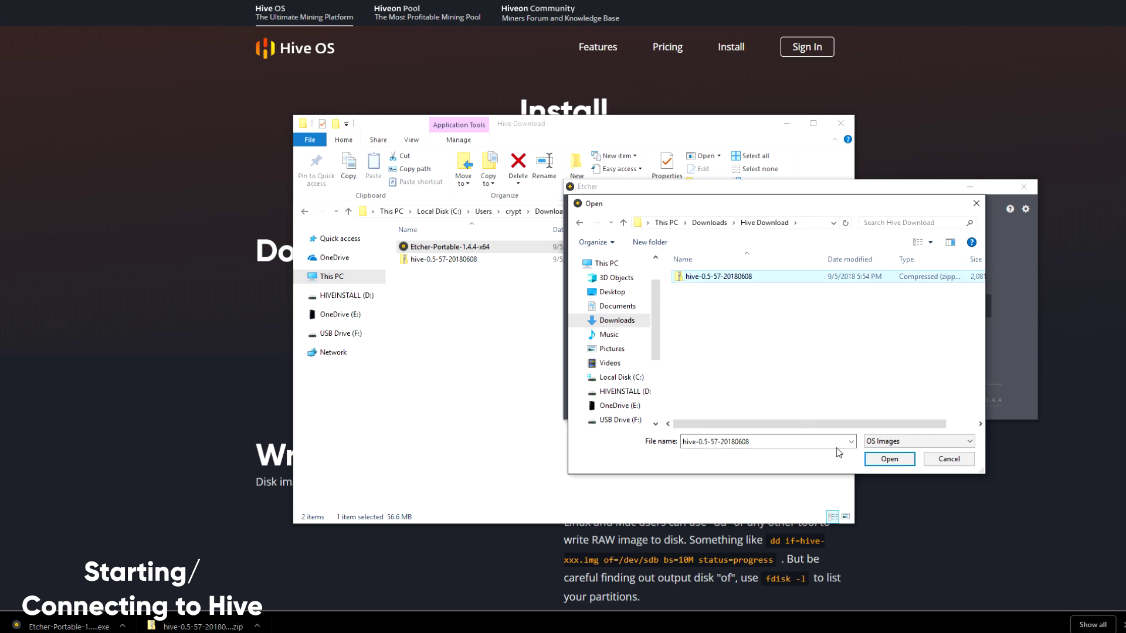
click(890, 459)
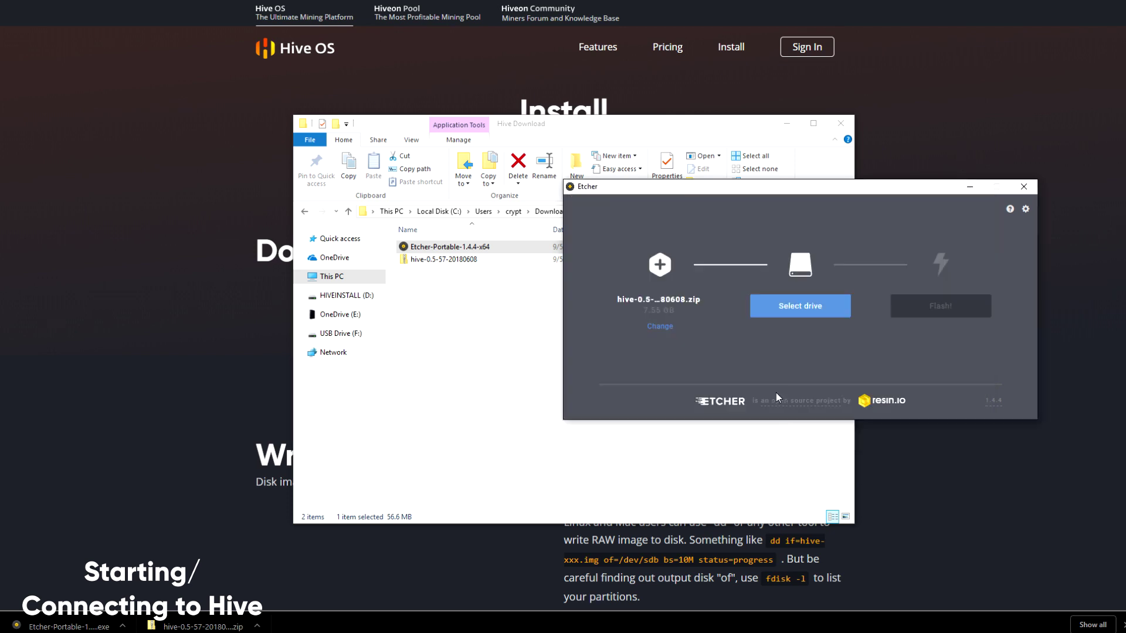
Step: Target the SanDisk Cruzer Glide drive and start flashing
click(790, 312)
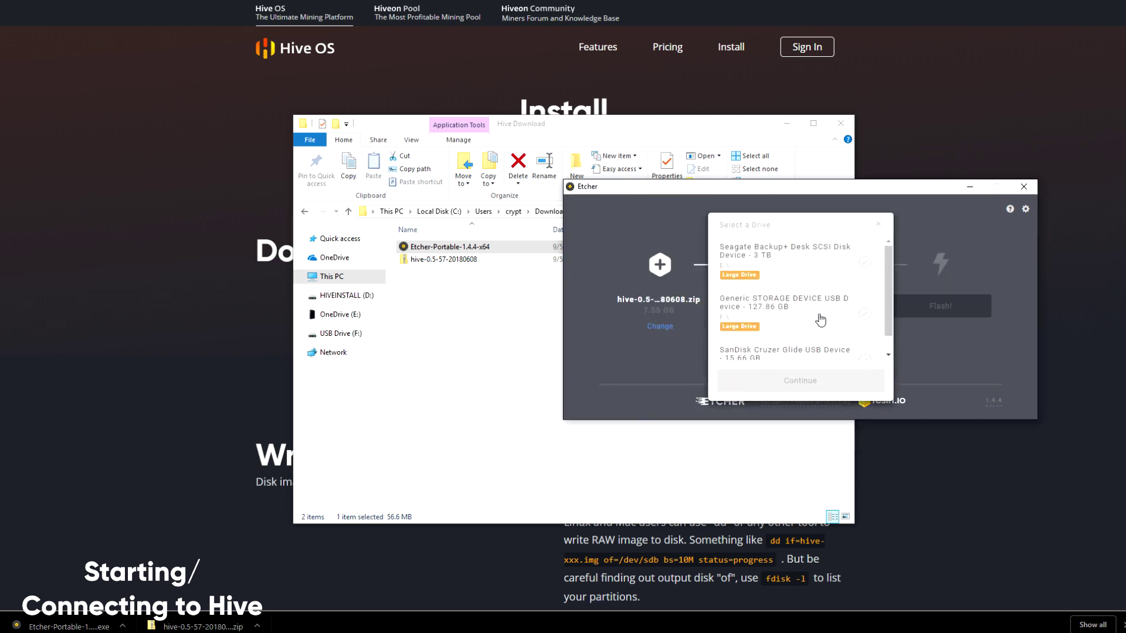
scroll(806, 340, down, 1)
click(806, 341)
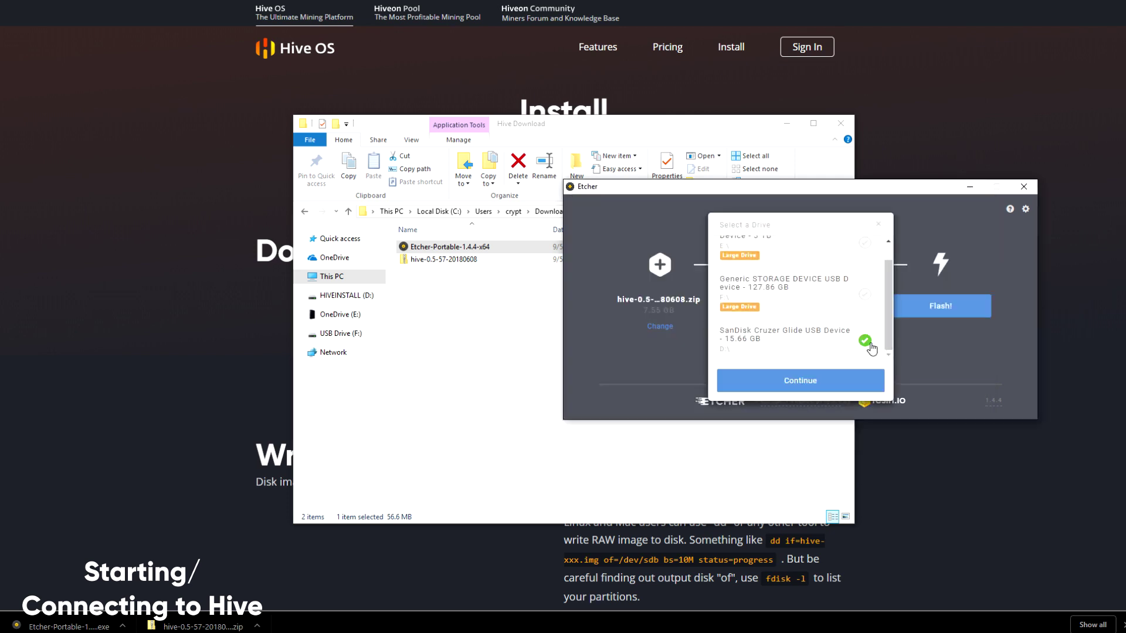
click(798, 382)
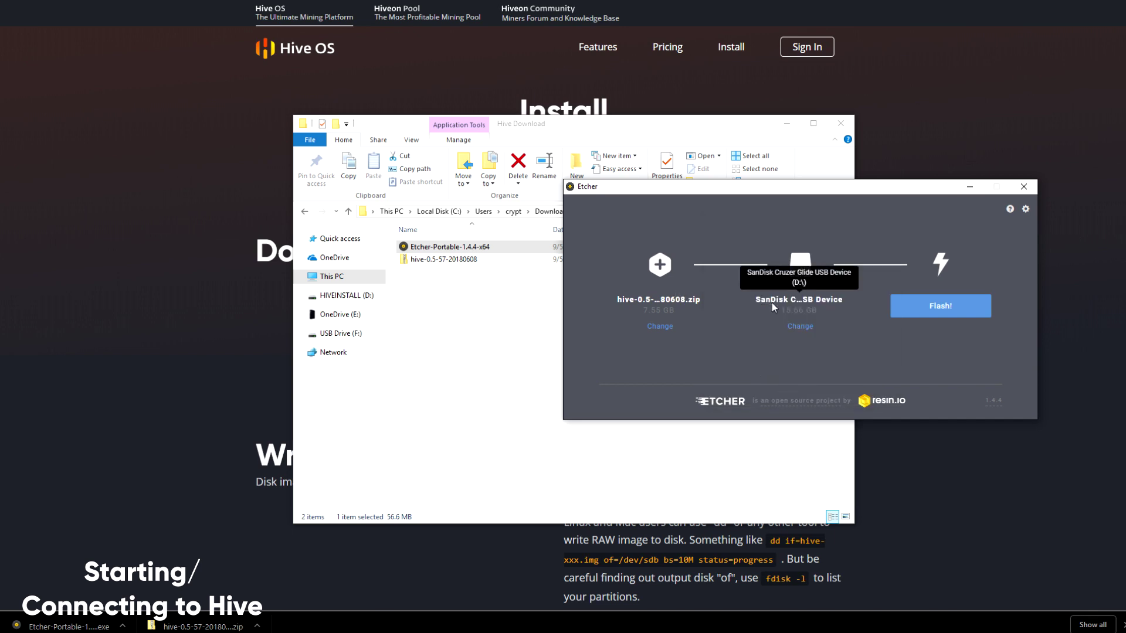
click(941, 306)
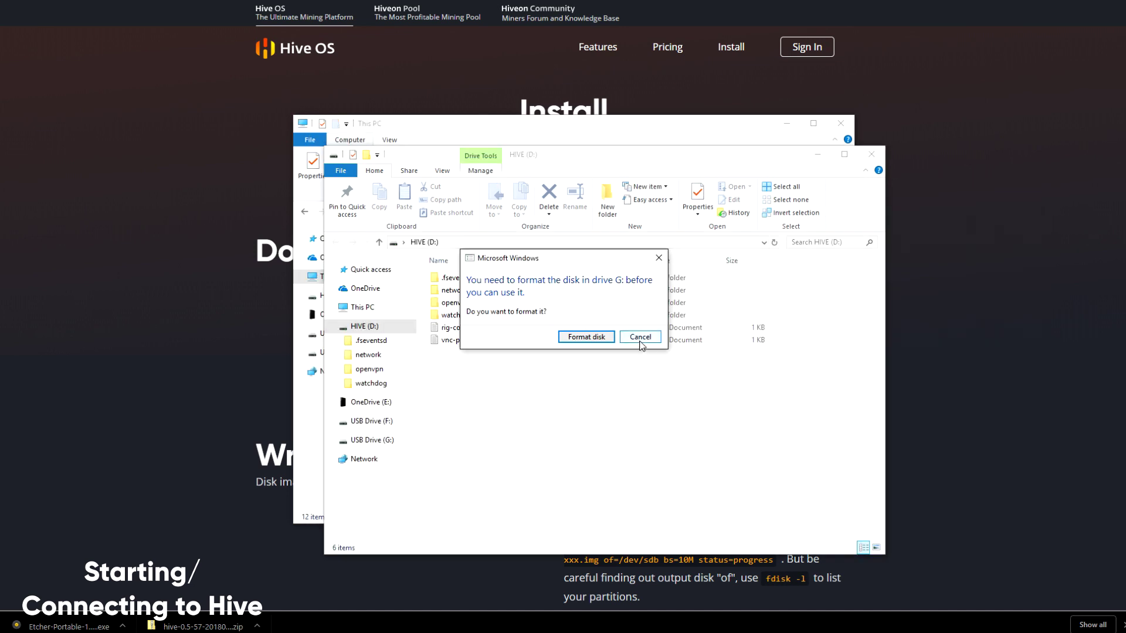
Step: Dismiss the drive G: format prompt and open rig-config-example from HIVE (D:)
click(640, 337)
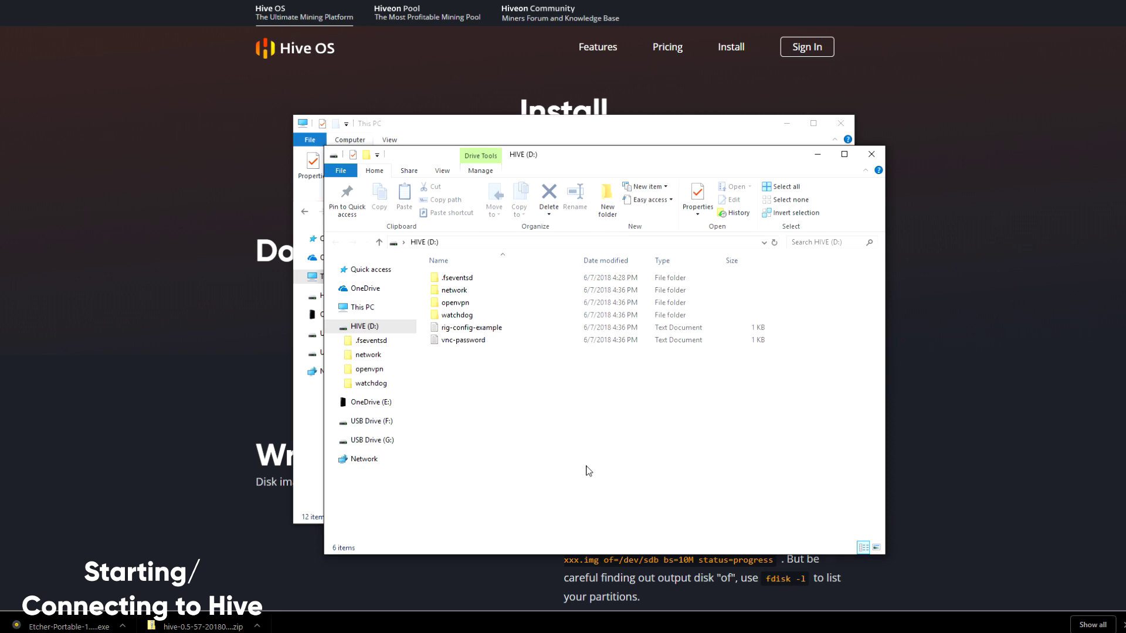
click(446, 329)
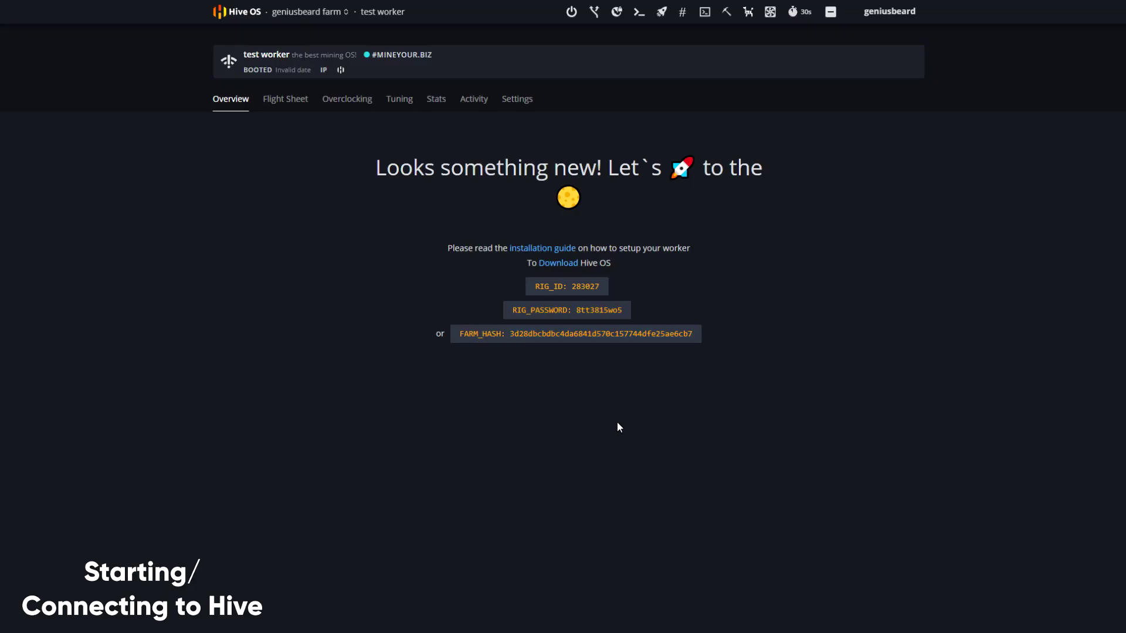
Step: Copy the test worker's FARM_HASH value from its overview
drag(510, 334, 691, 331)
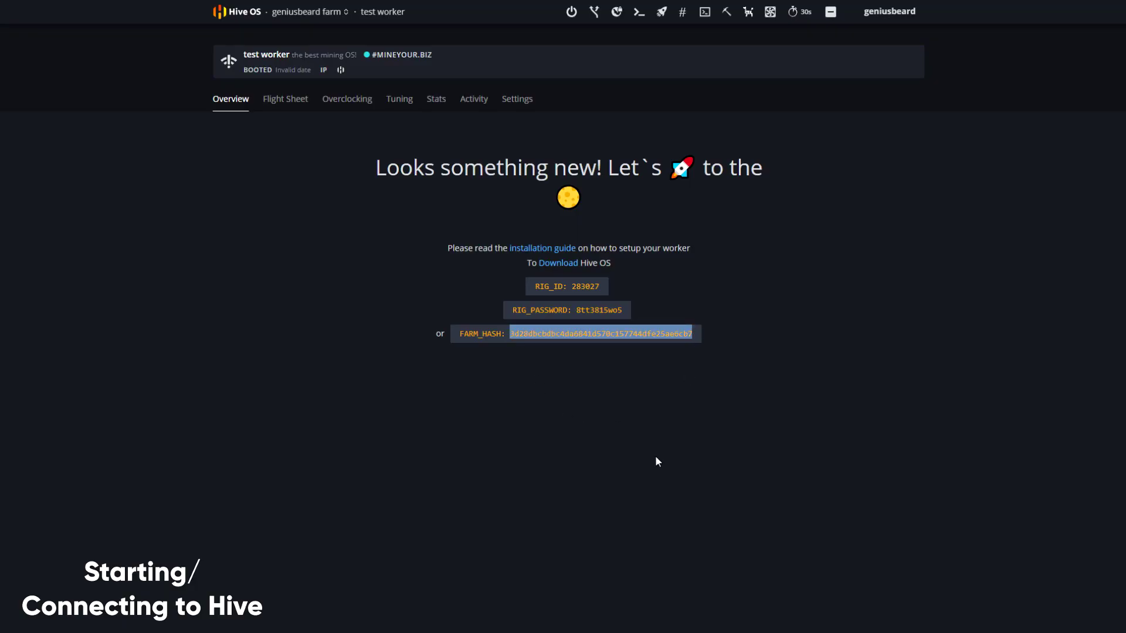
right_click(558, 334)
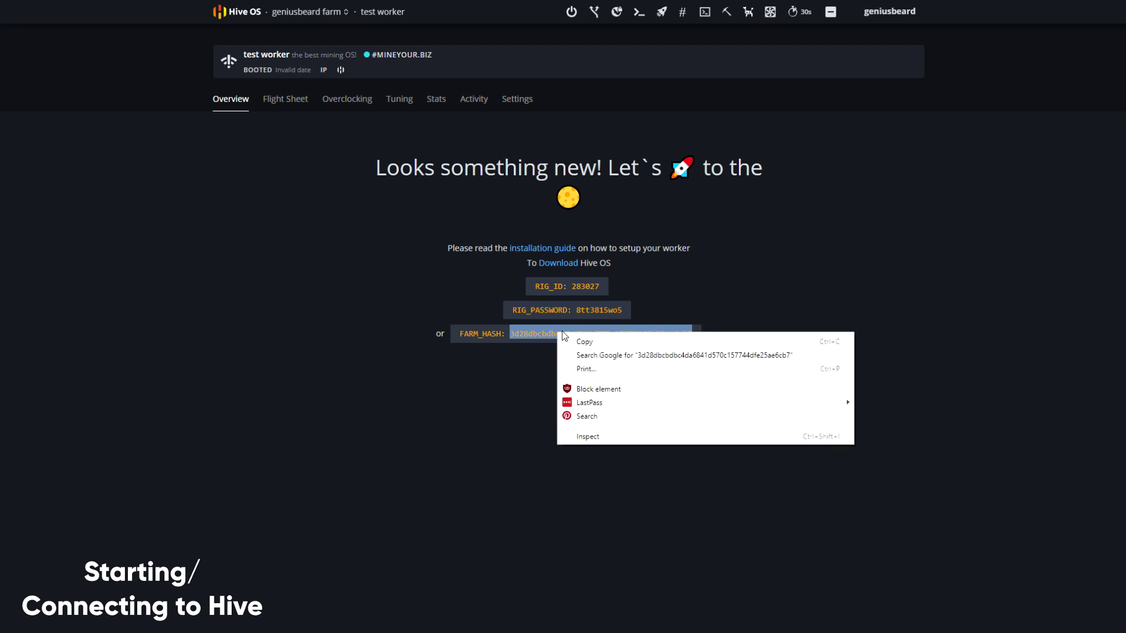
click(600, 344)
click(569, 364)
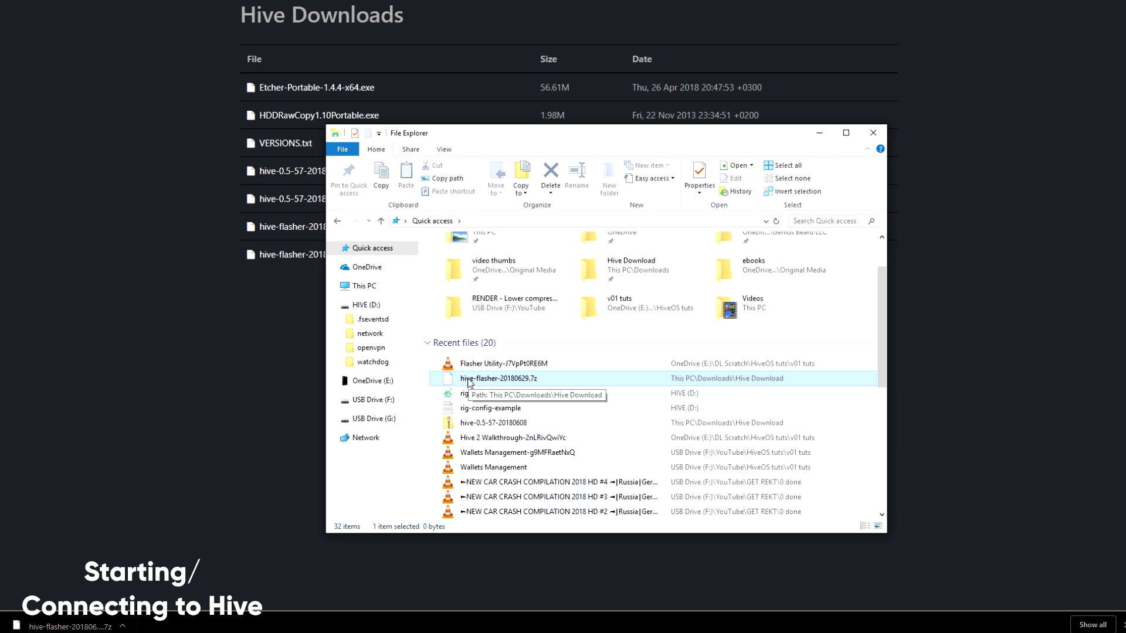
Step: Open the extracted hive-flasher-20180629 folder, then relaunch Etcher-Portable from Hive Download
double_click(470, 380)
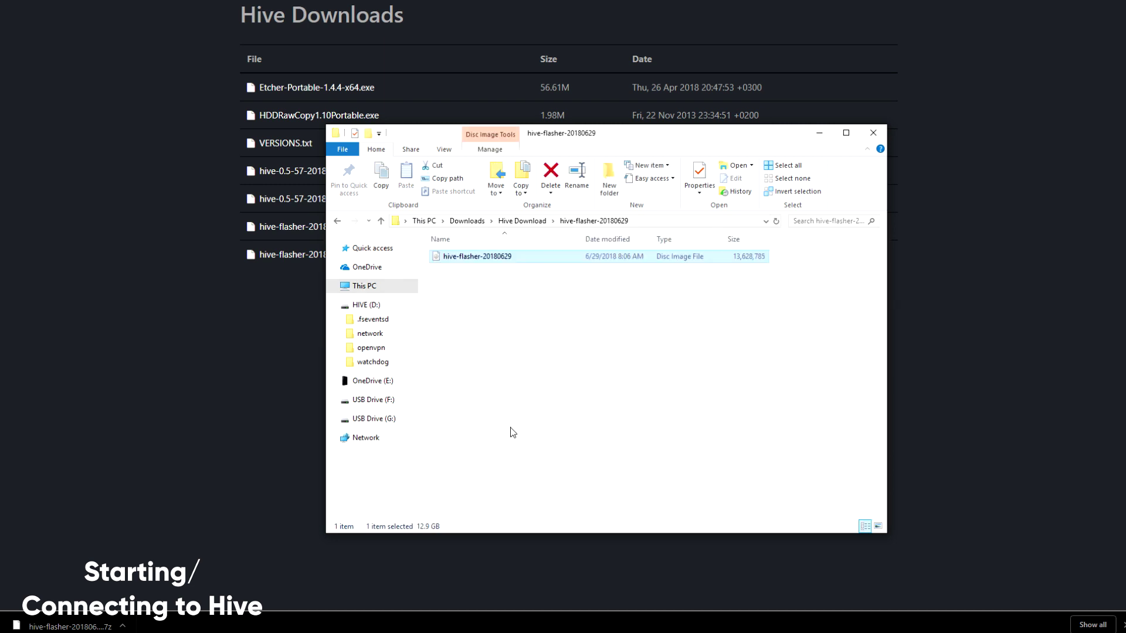
click(381, 221)
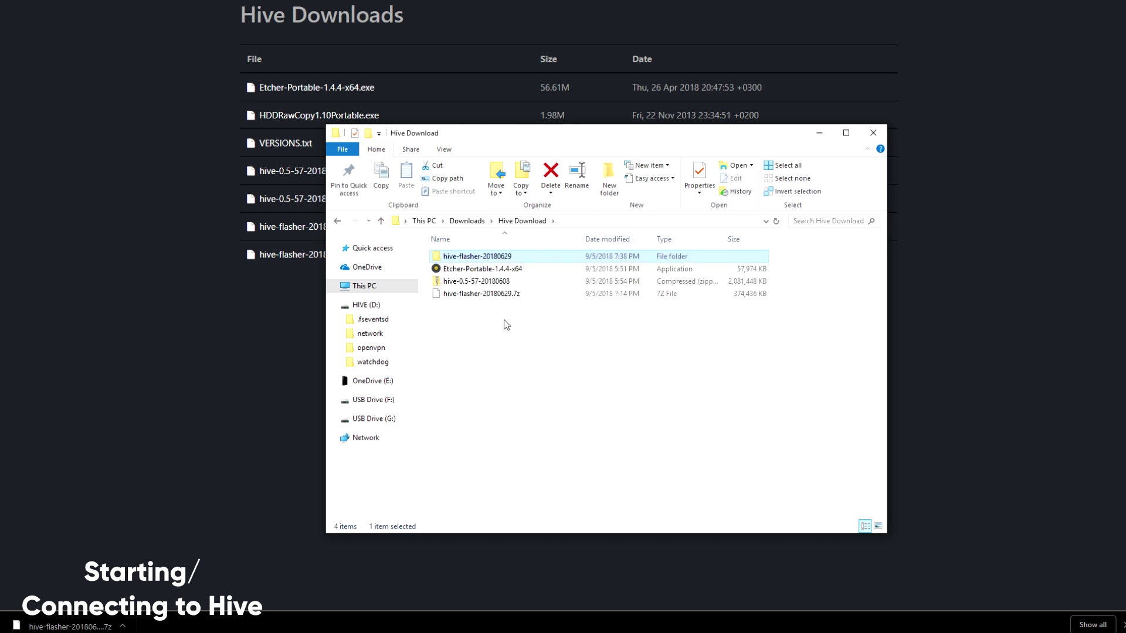
double_click(445, 269)
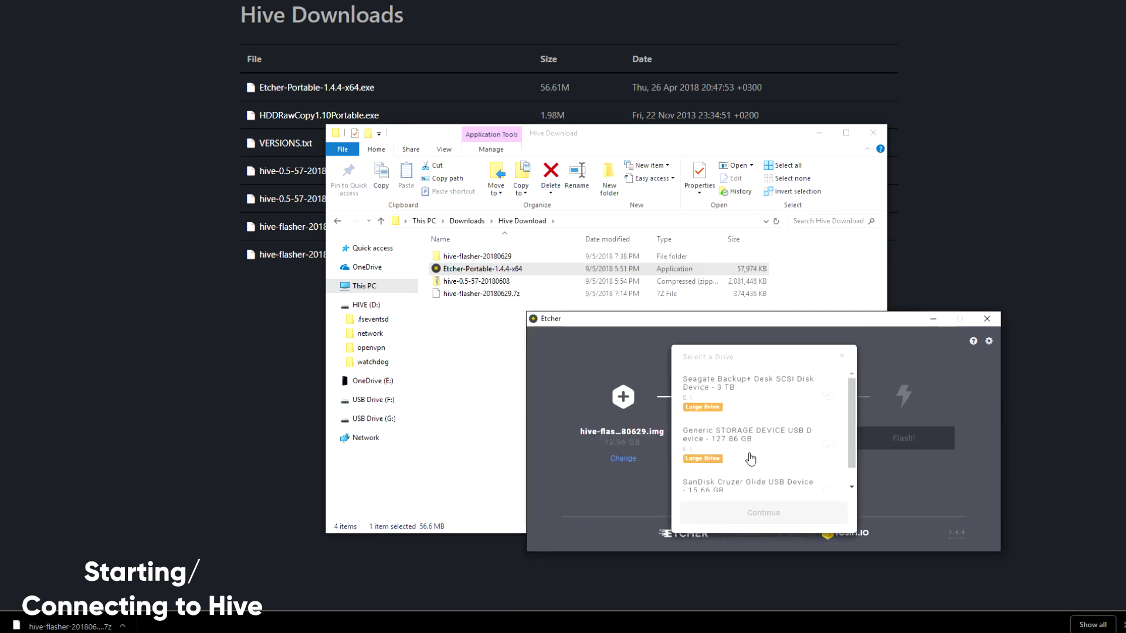
Step: Select the SanDisk Cruzer Glide drive and flash the hive-flasher image
scroll(750, 459, down, 1)
click(751, 463)
click(764, 513)
click(903, 438)
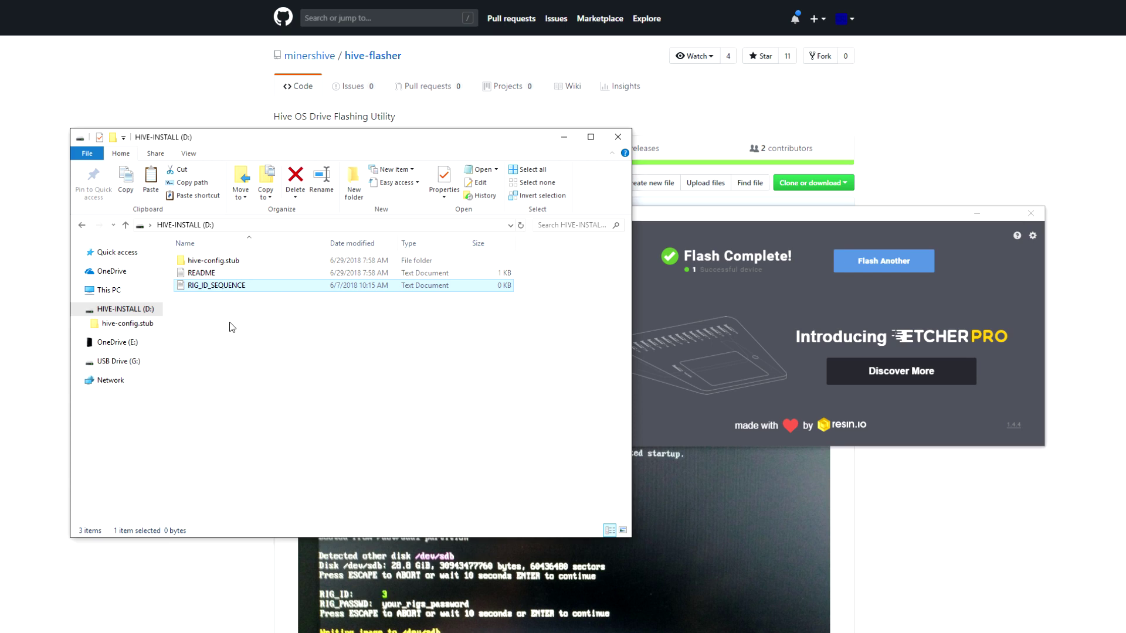
Step: Open rig-config-example from HIVE-INSTALL's hive-config.stub folder in Notepad
key(Home)
key(Return)
key(r)
key(Return)
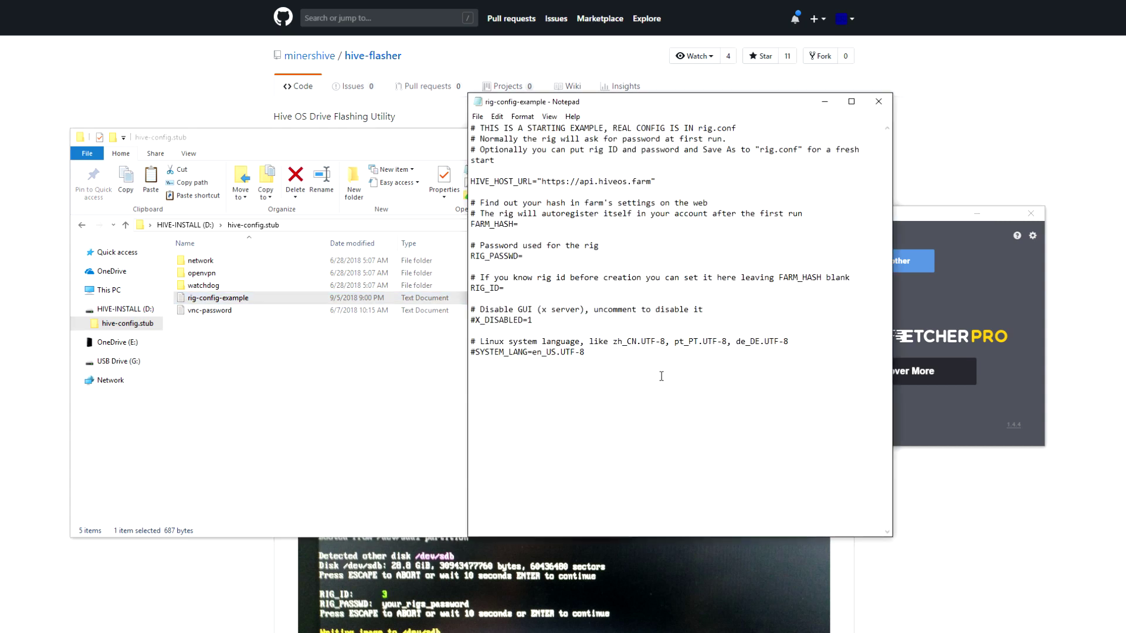
Step: Enter the farm hash value after FARM_HASH= and correct a typo
click(551, 315)
click(530, 225)
text(fakefarmhashnumer)
key(BackSpace)
key(BackSpace)
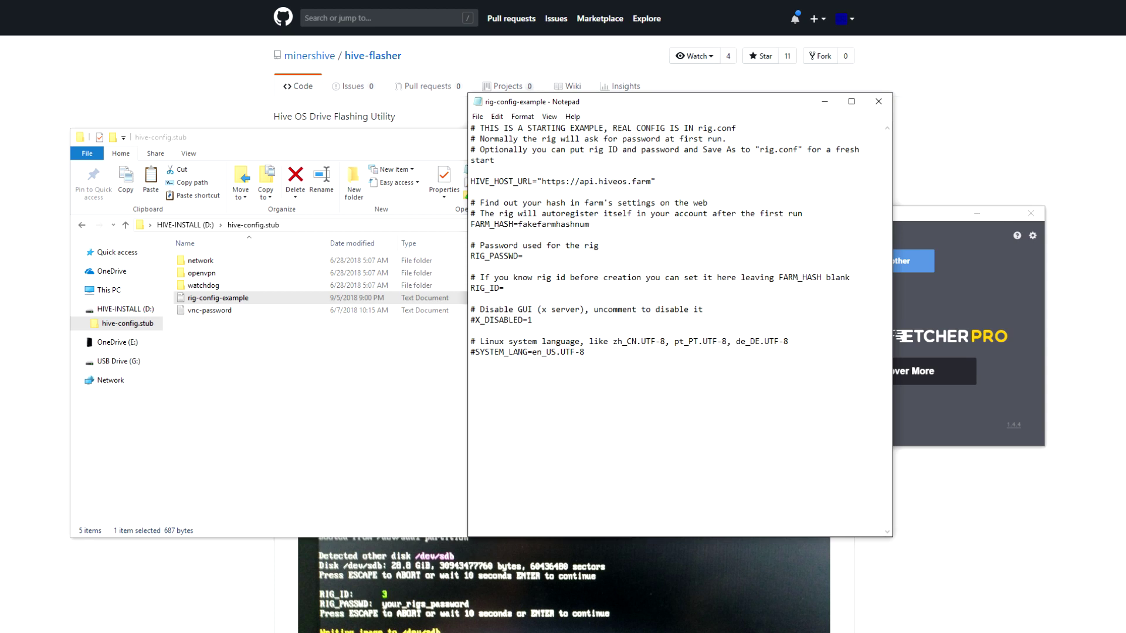